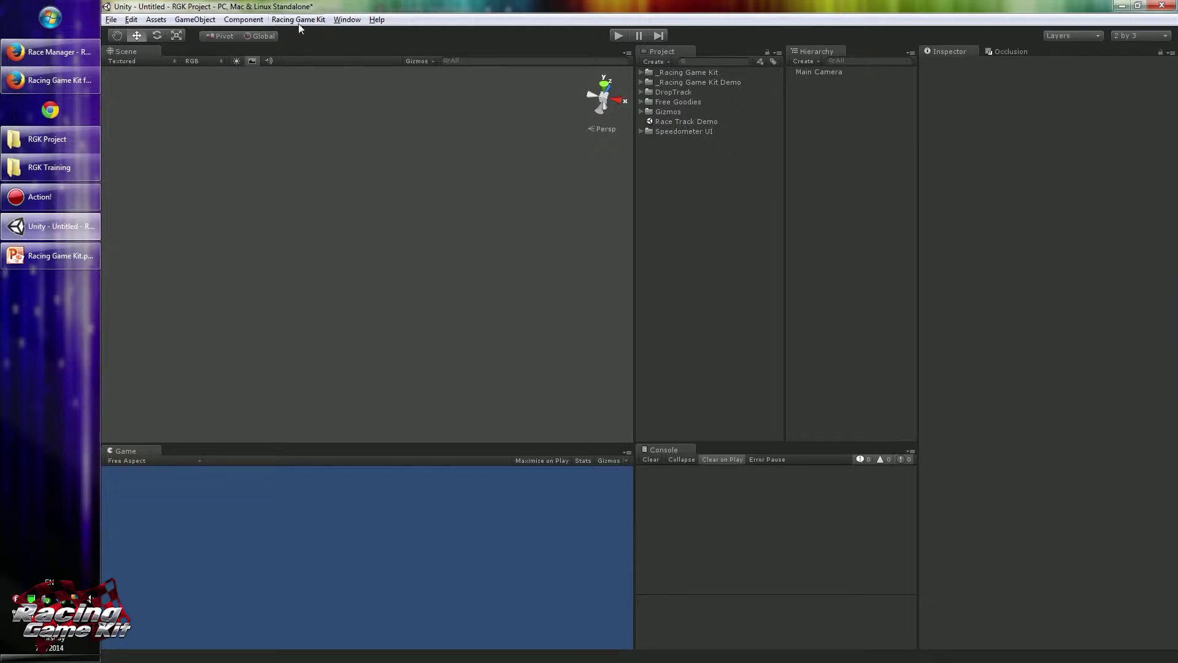
- Create an empty GameObject and rename it _RaceManager
click(195, 19)
click(208, 32)
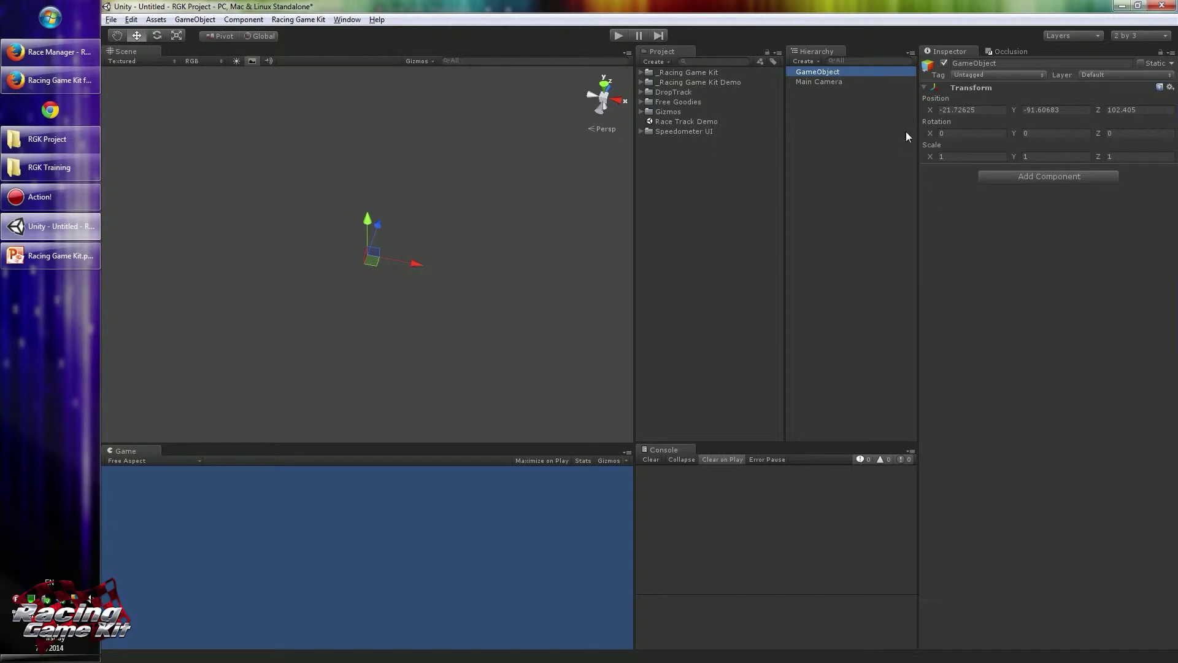
key(F2)
key(BackSpace)
text(_Racem,a)
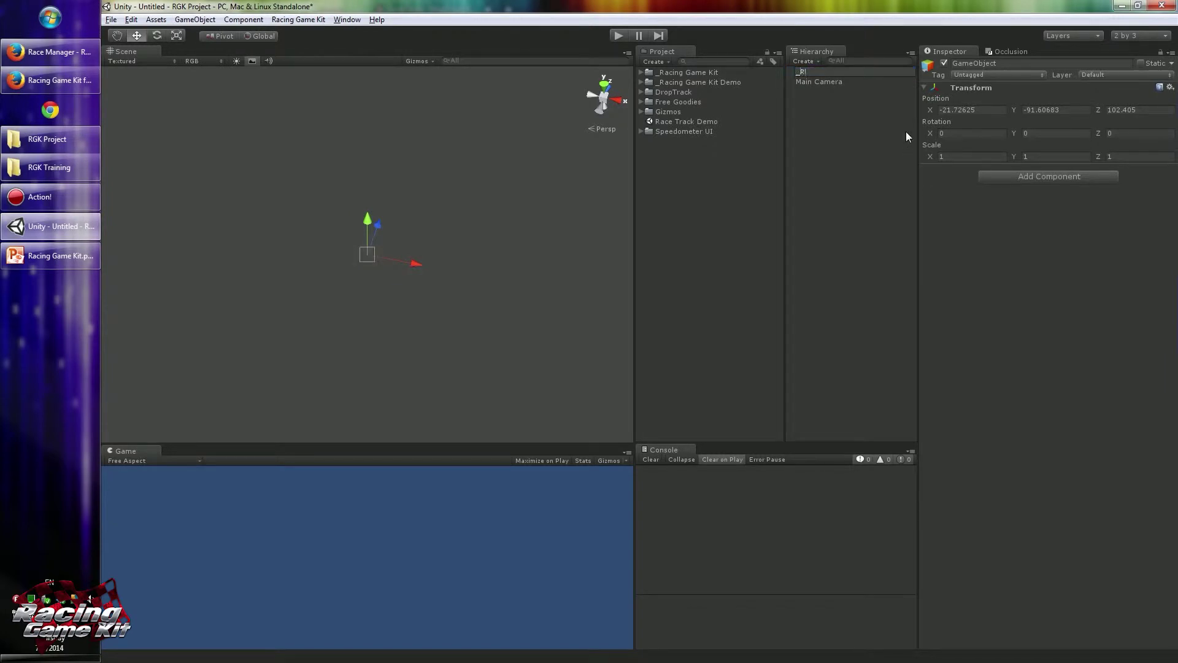
key(BackSpace)
key(BackSpace)
text(anager)
key(Return)
- Add the Spline Interpolator and Race_Manager components to _RaceManager and expand the Race_Manager settings
click(1035, 178)
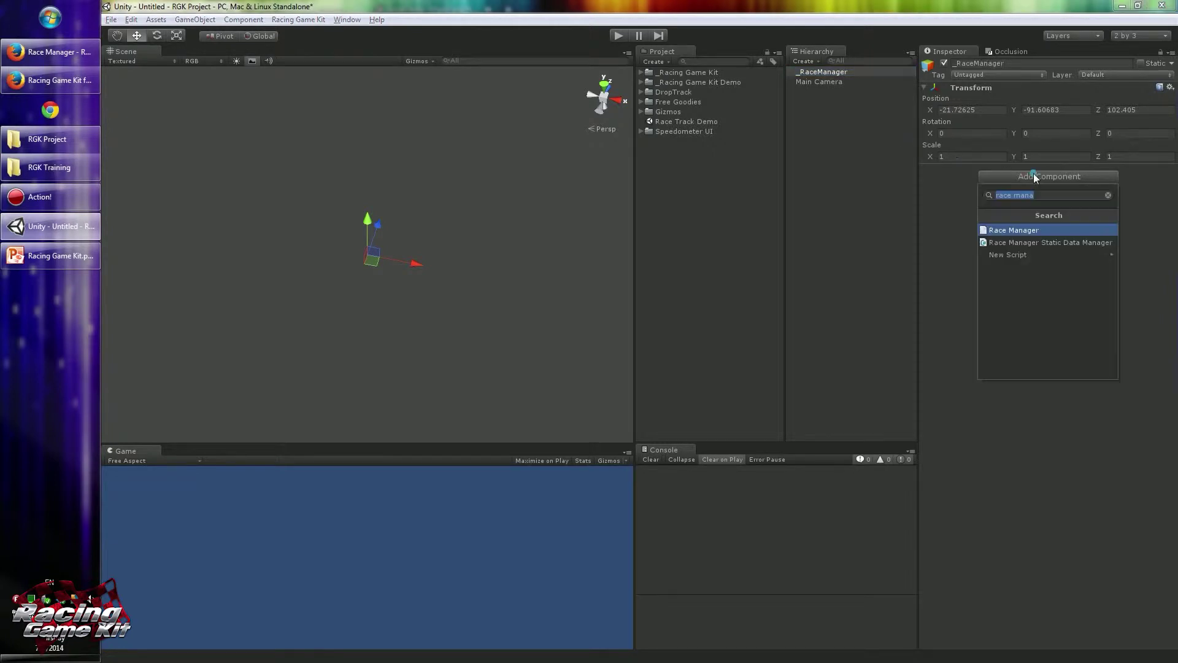
text(spline)
key(Return)
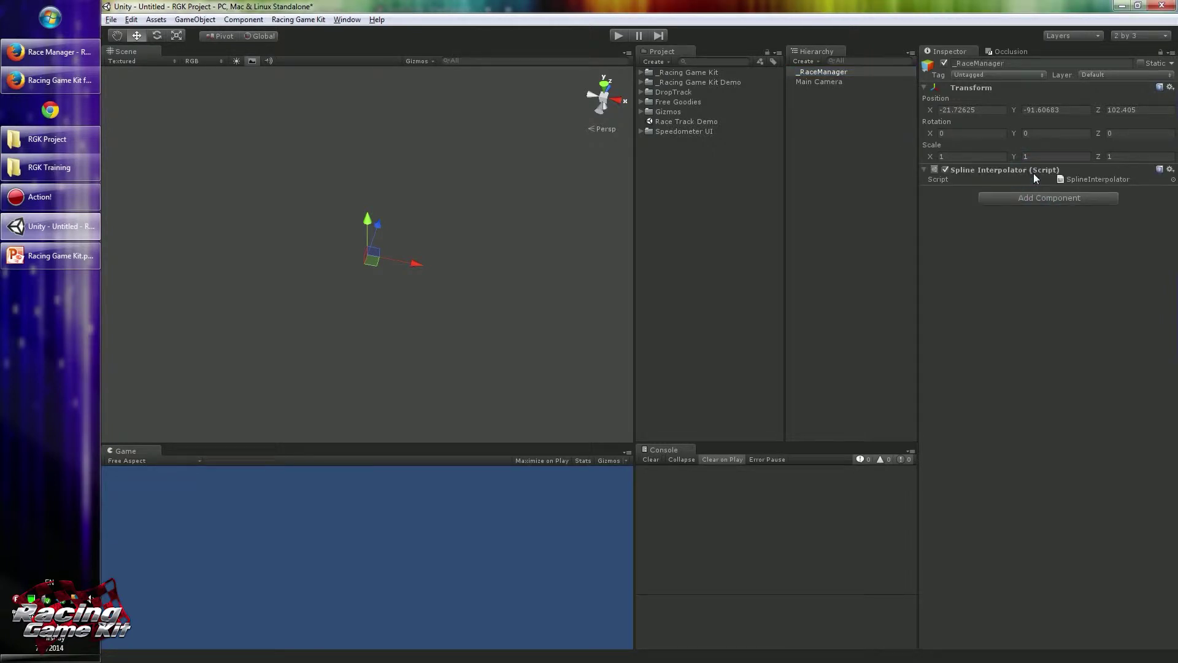
click(1012, 205)
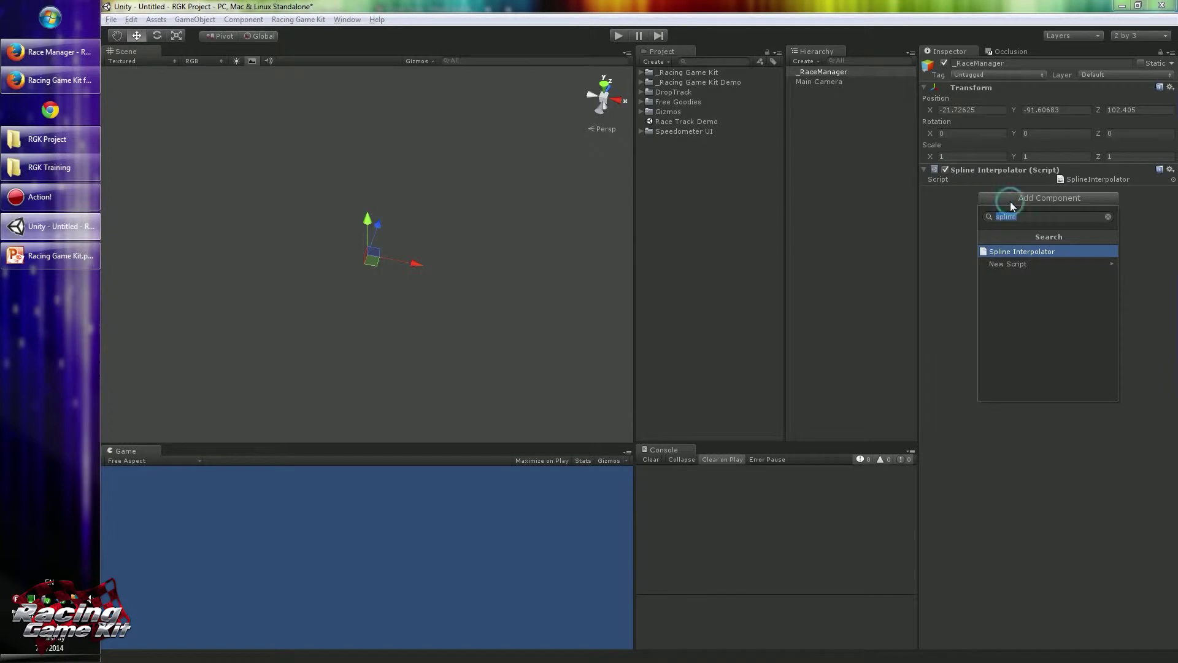
text(race manager)
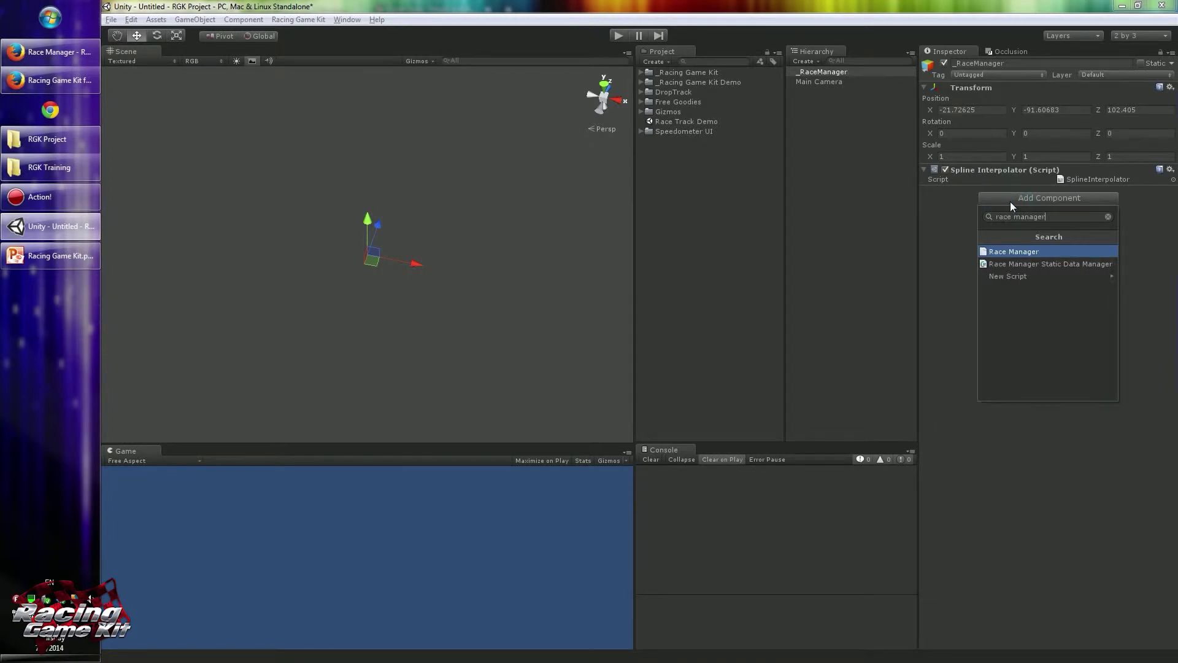
key(Return)
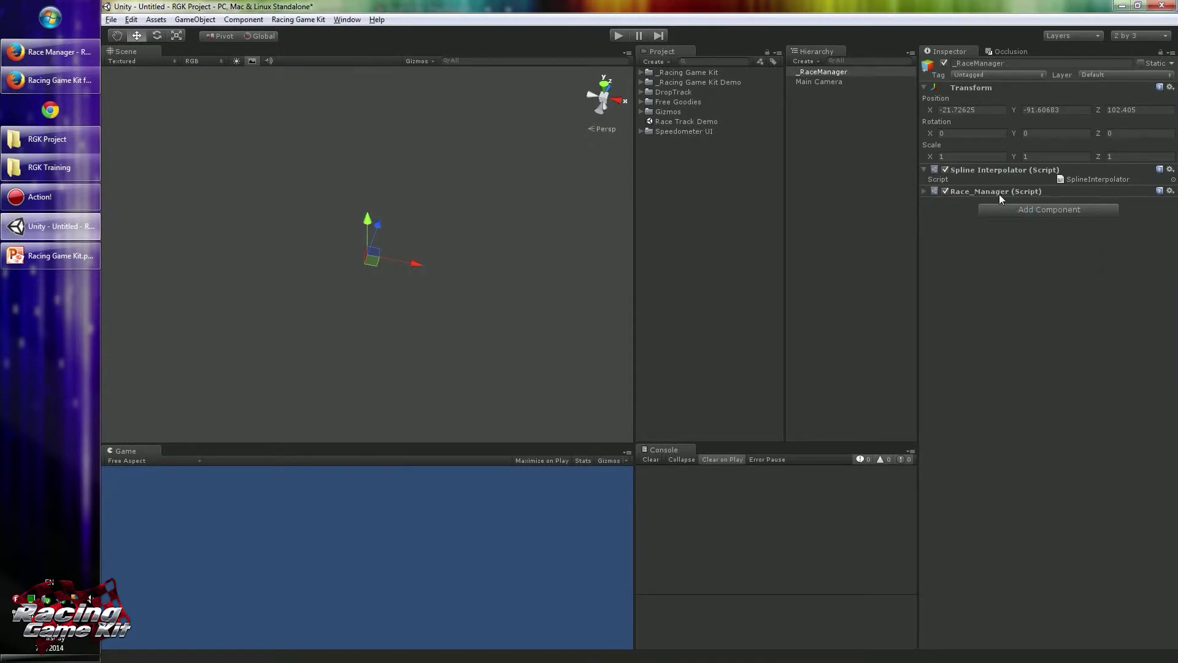
click(999, 193)
scroll(981, 259, down, 5)
scroll(988, 276, down, 5)
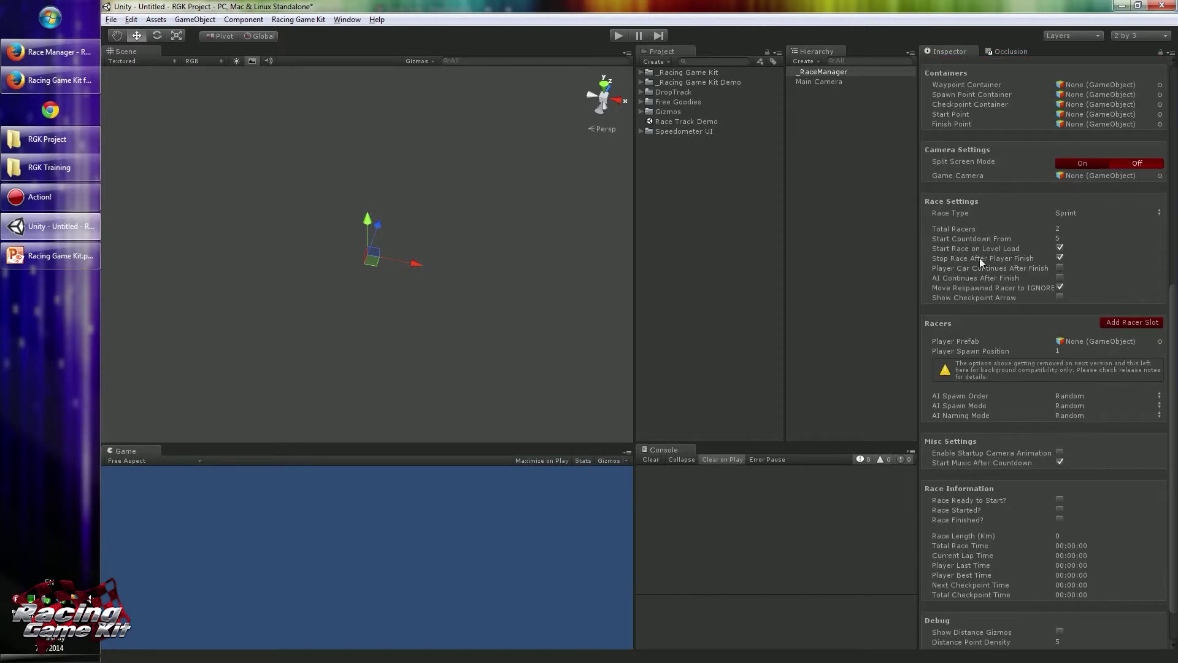
scroll(979, 258, up, 10)
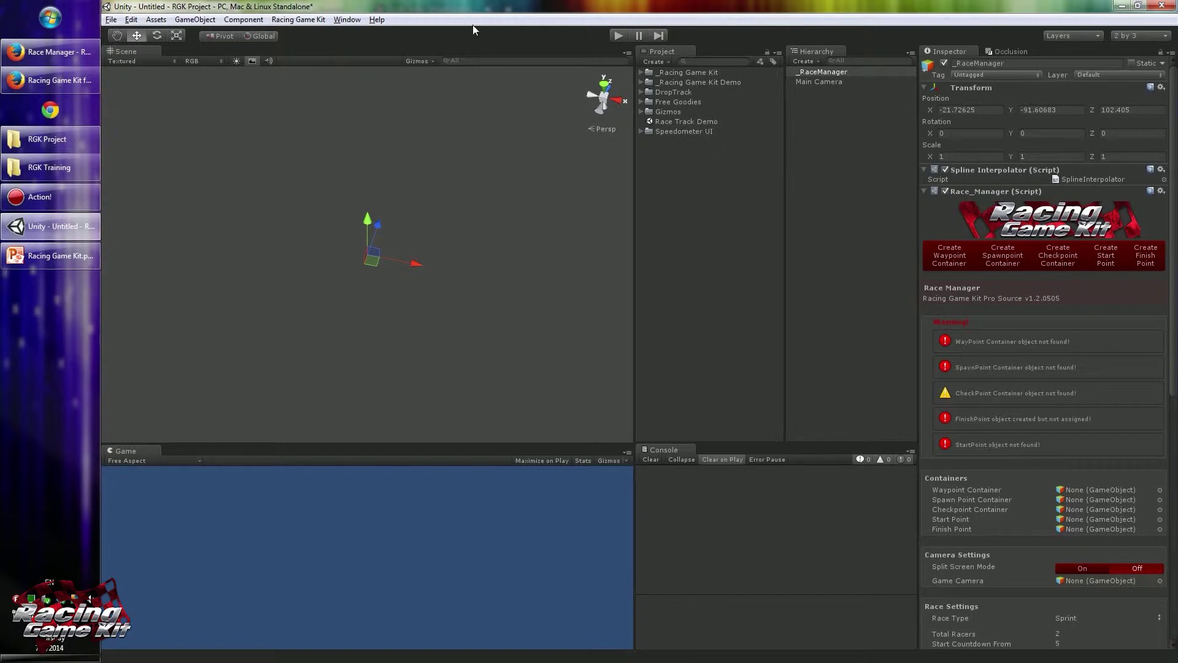
- Add a racing line manager from the Racing Game Kit menu and show its materials
click(318, 20)
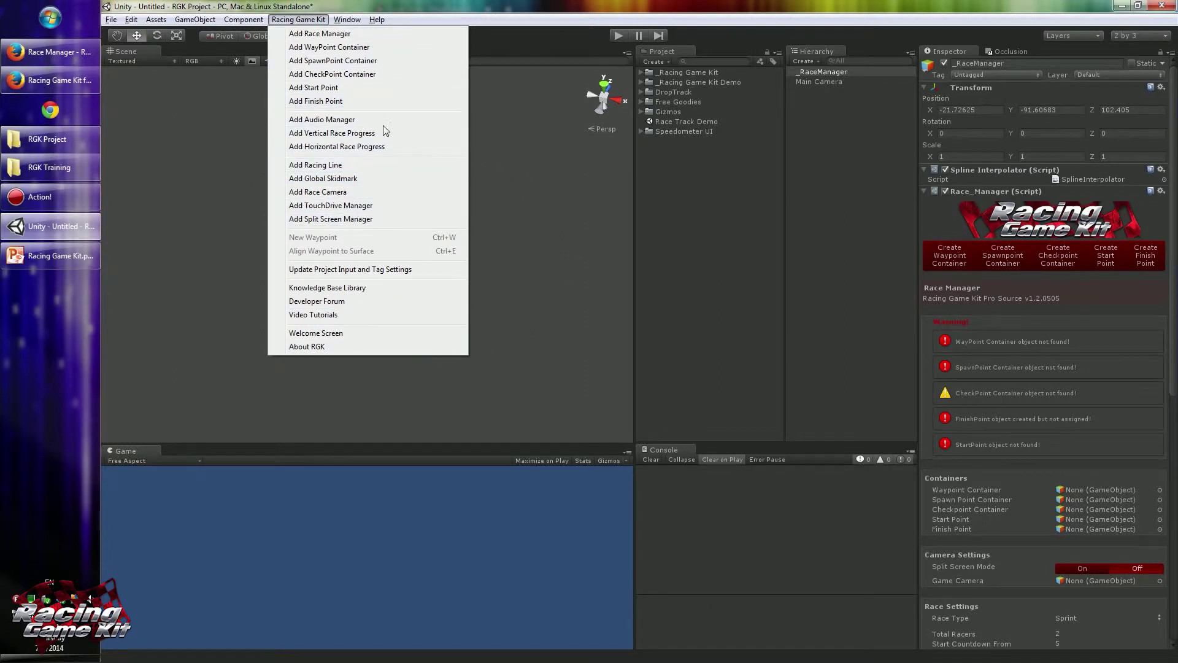
click(335, 164)
click(351, 166)
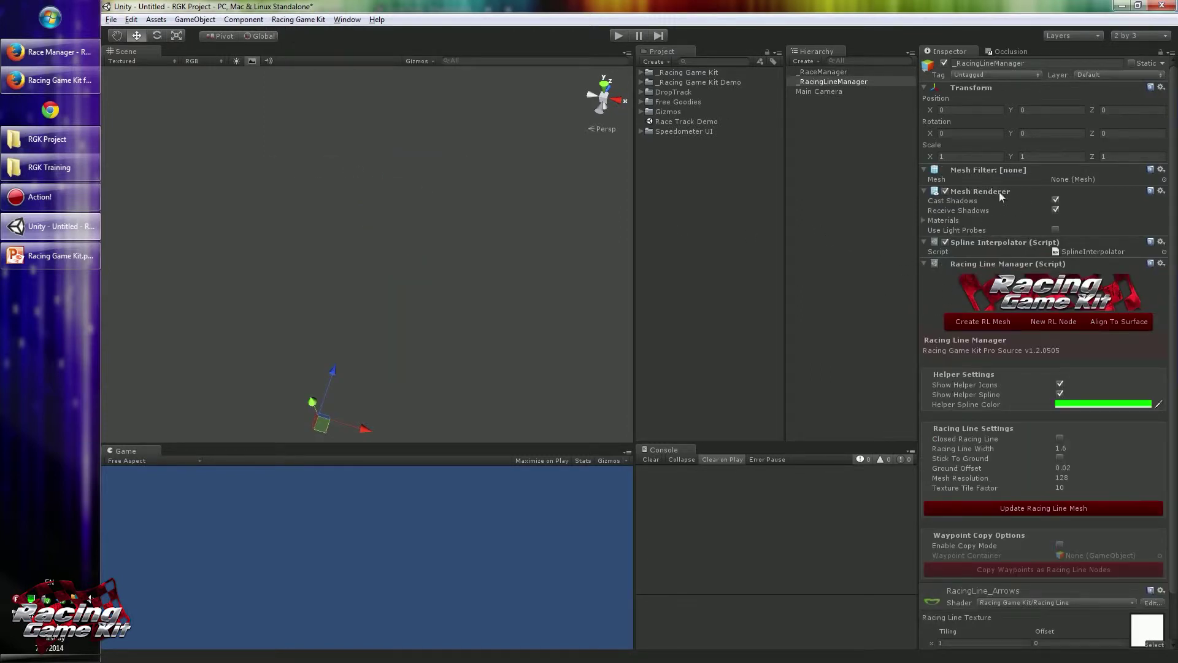
scroll(875, 254, down, 2)
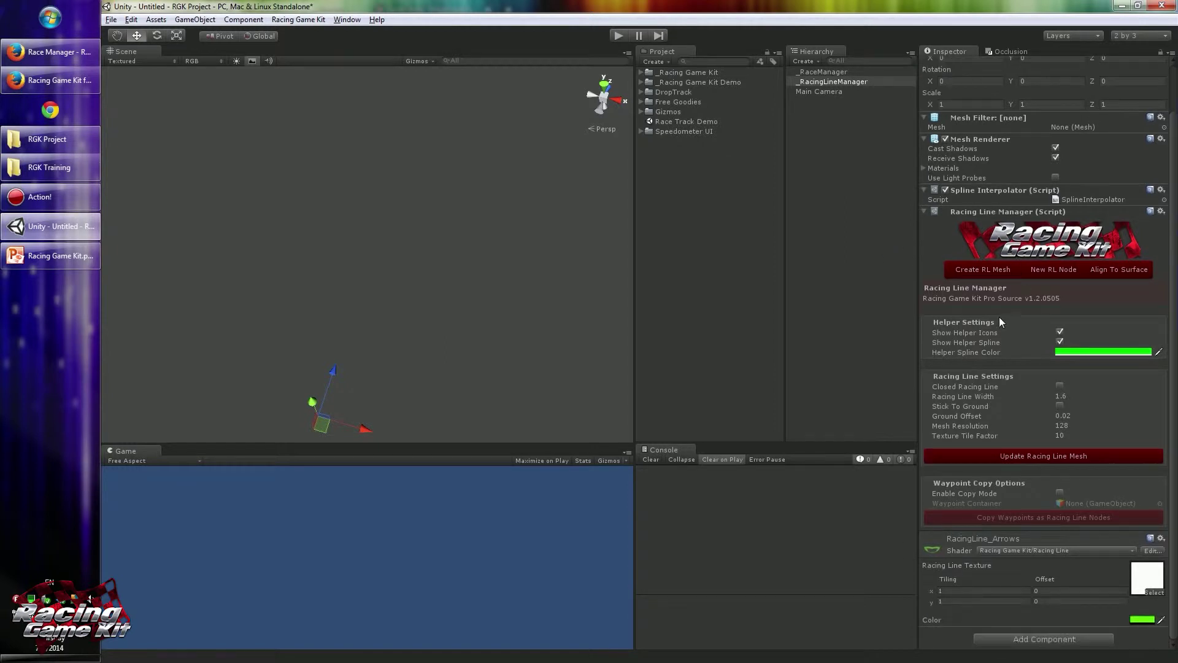
scroll(998, 316, up, 2)
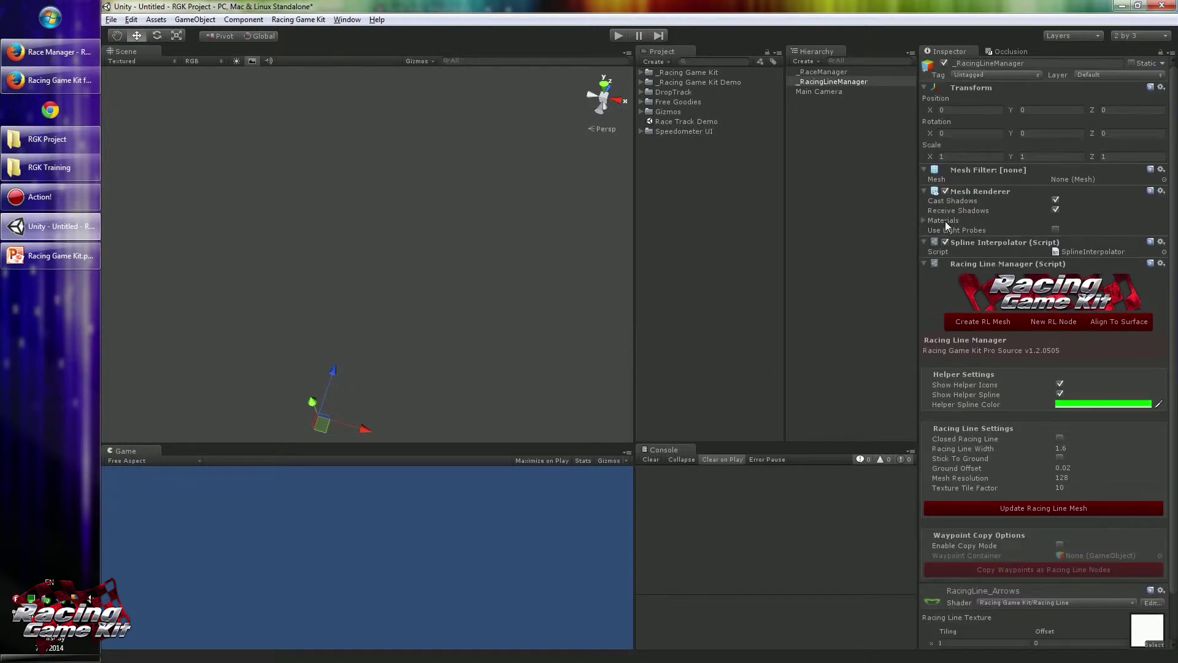
click(926, 220)
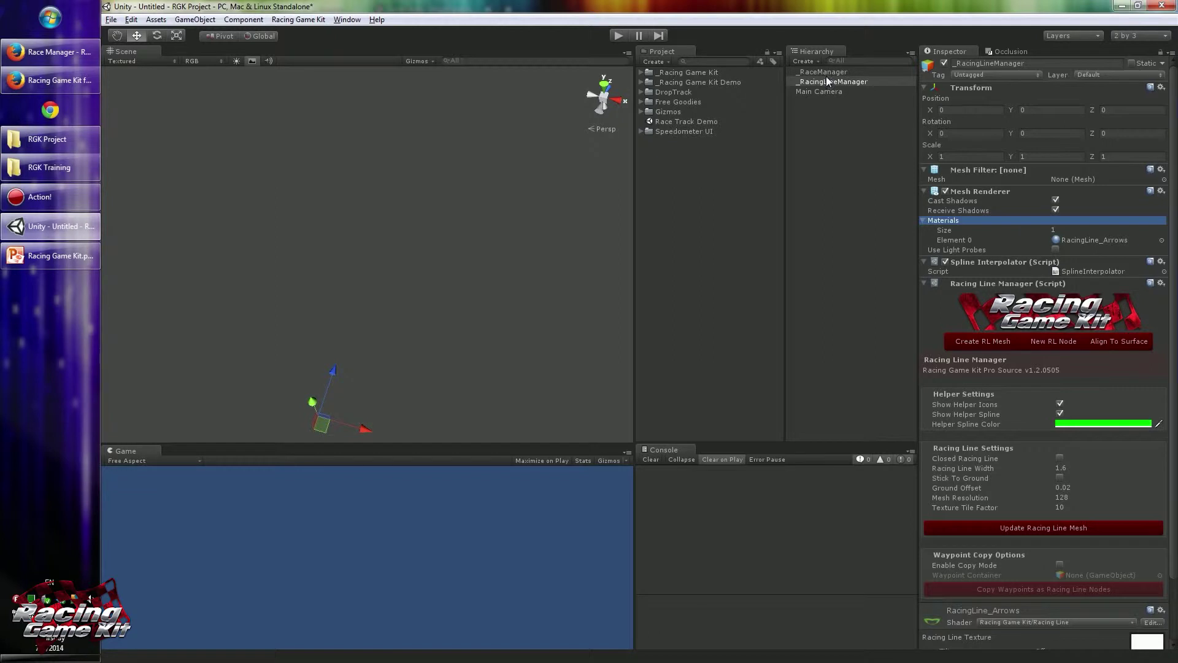
- Add a split-screen manager with automatic setup, then delete all kit objects except Main Camera
click(299, 19)
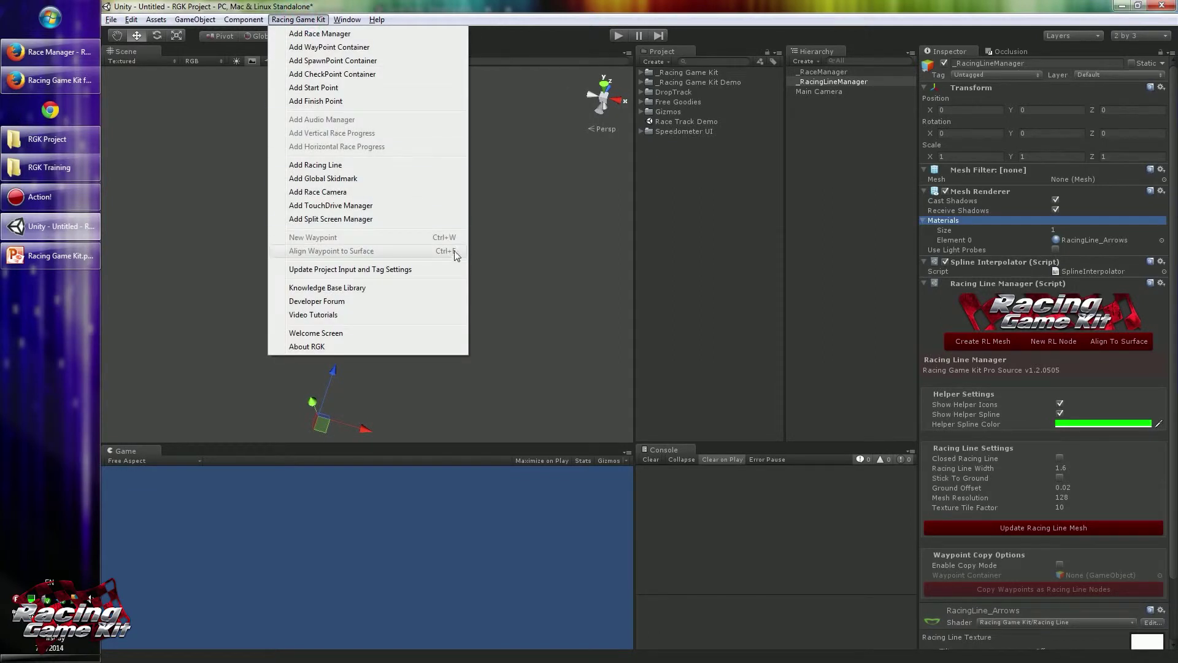
click(331, 219)
click(675, 370)
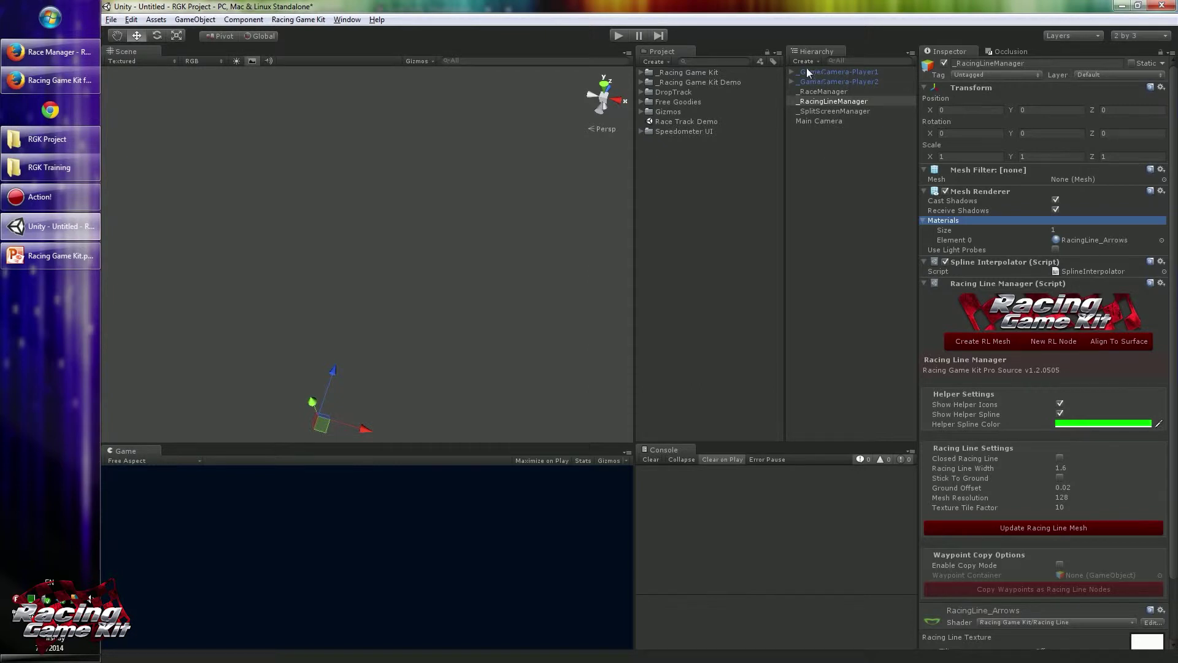
click(820, 111)
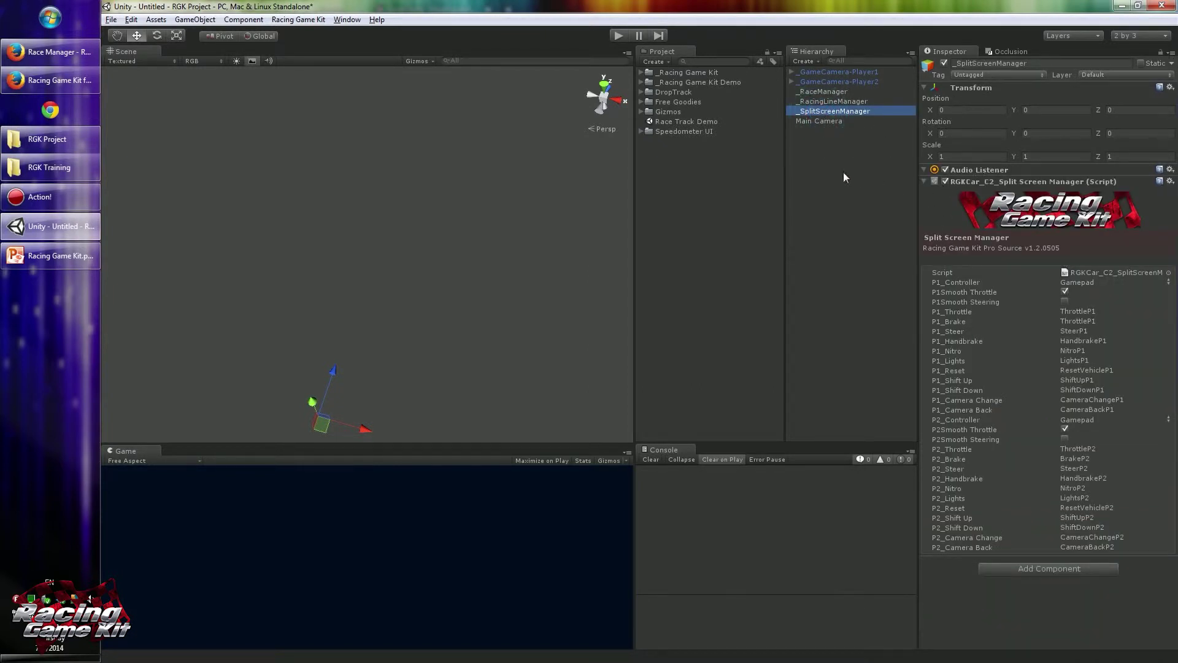
shift+click(830, 74)
key(Delete)
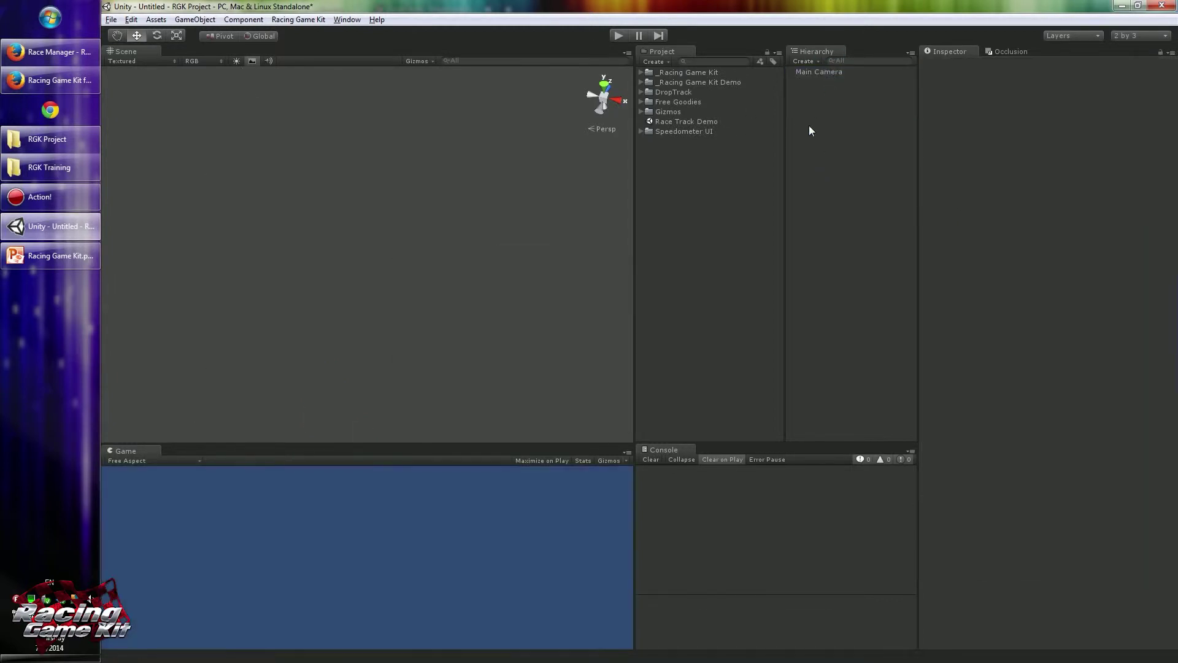
- Open the Racing Game Kit menu from the menu bar
click(298, 19)
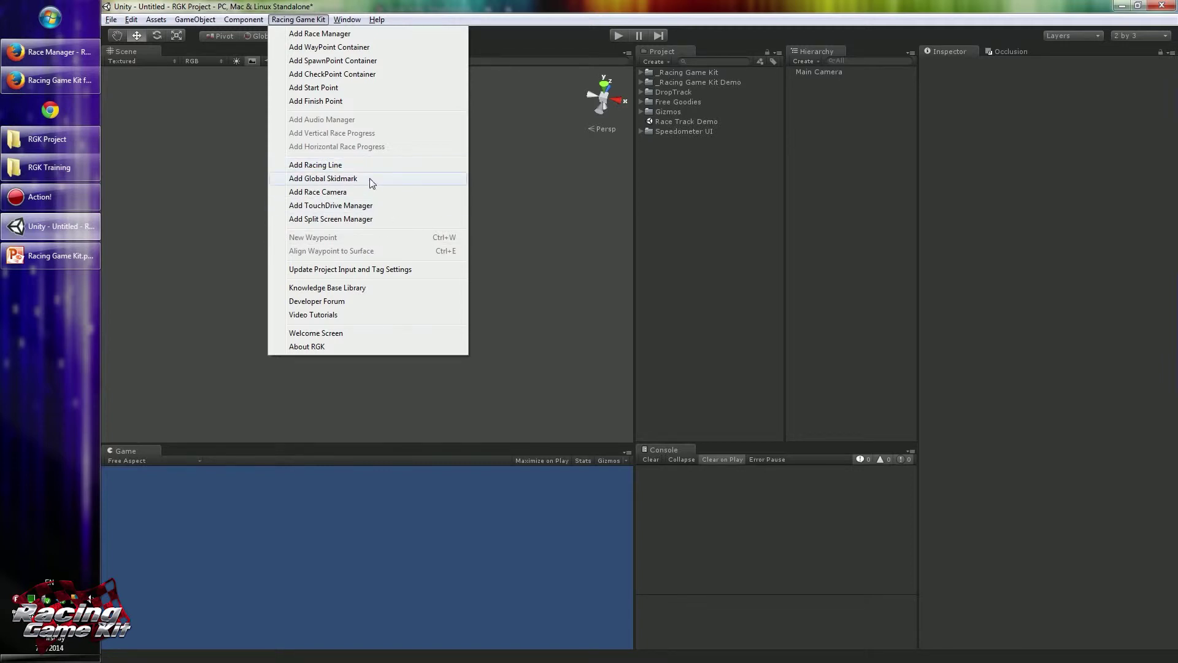
- Add the kit's race camera (_GameCamera) to the scene via Racing Game Kit > Add Race Camera
click(648, 73)
click(641, 72)
click(648, 170)
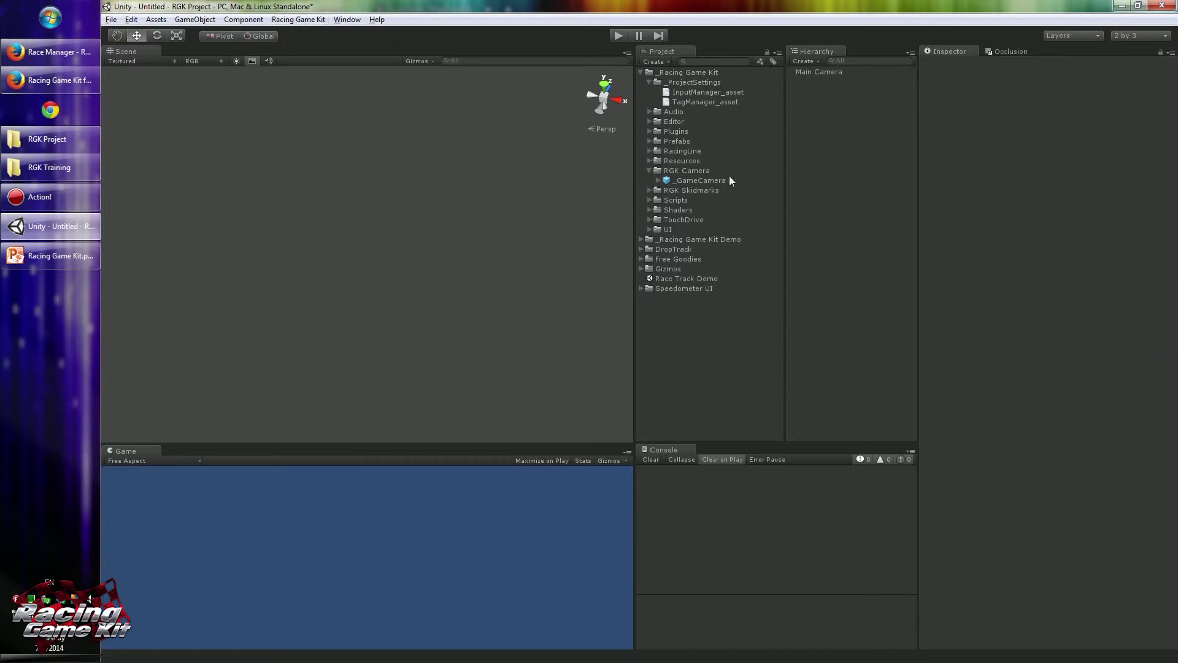
click(298, 20)
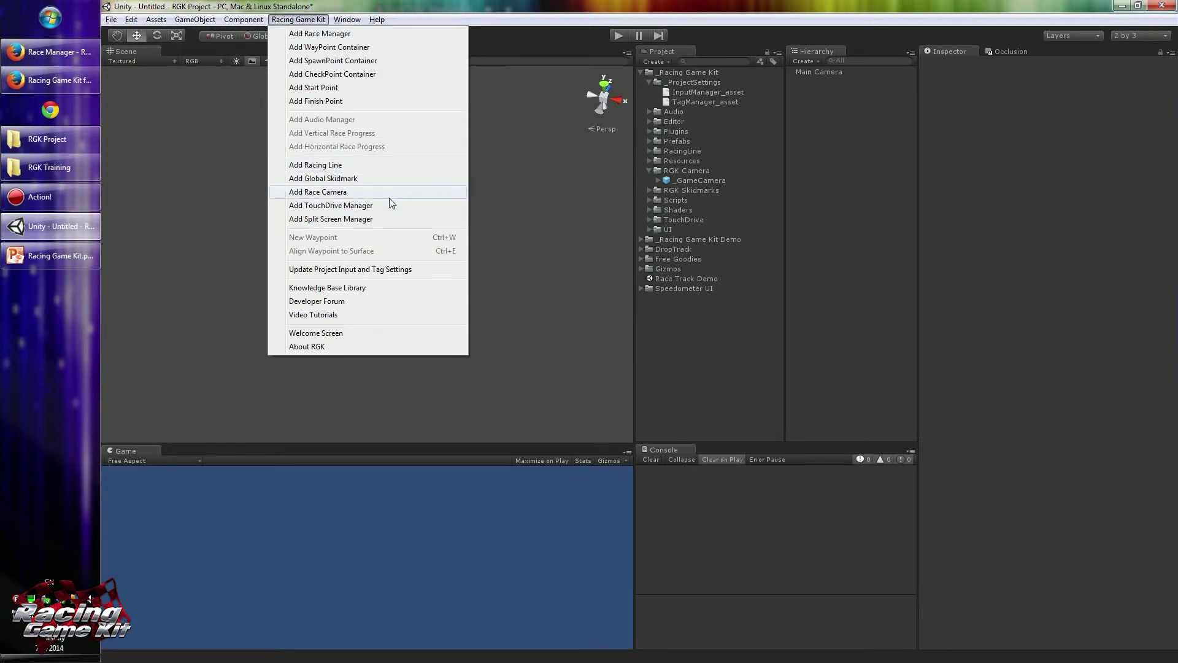
click(321, 194)
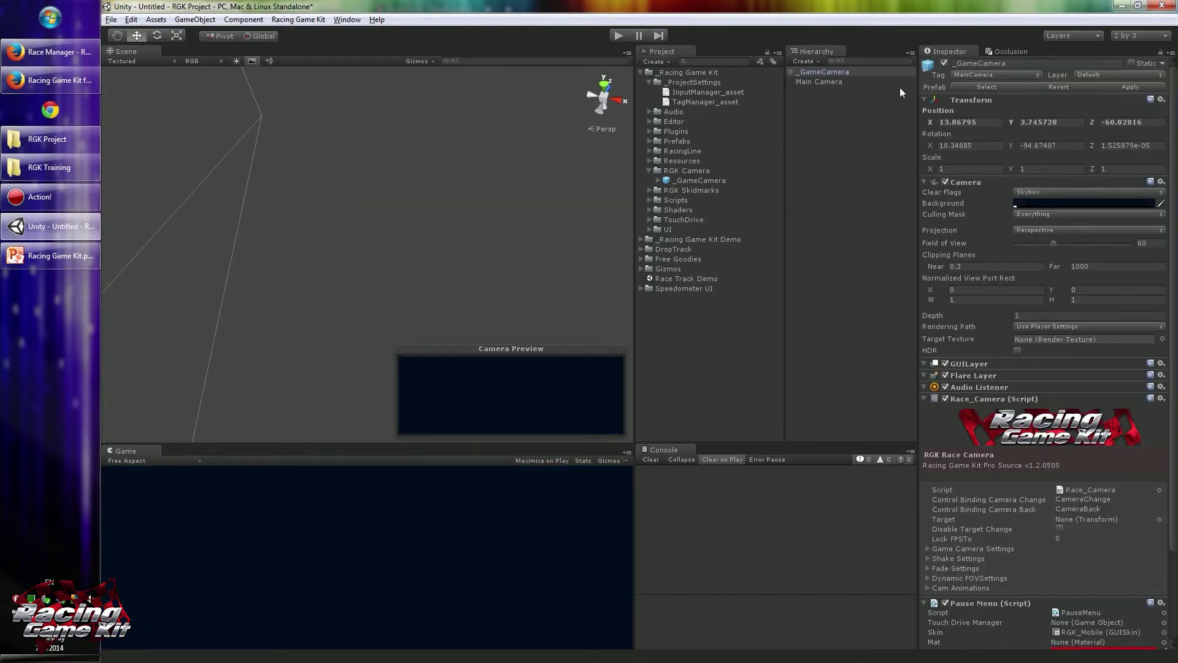
- Add a TouchDrive manager, plus a second _RGKTouchDriveManager dragged from the TouchDrive folder
click(306, 20)
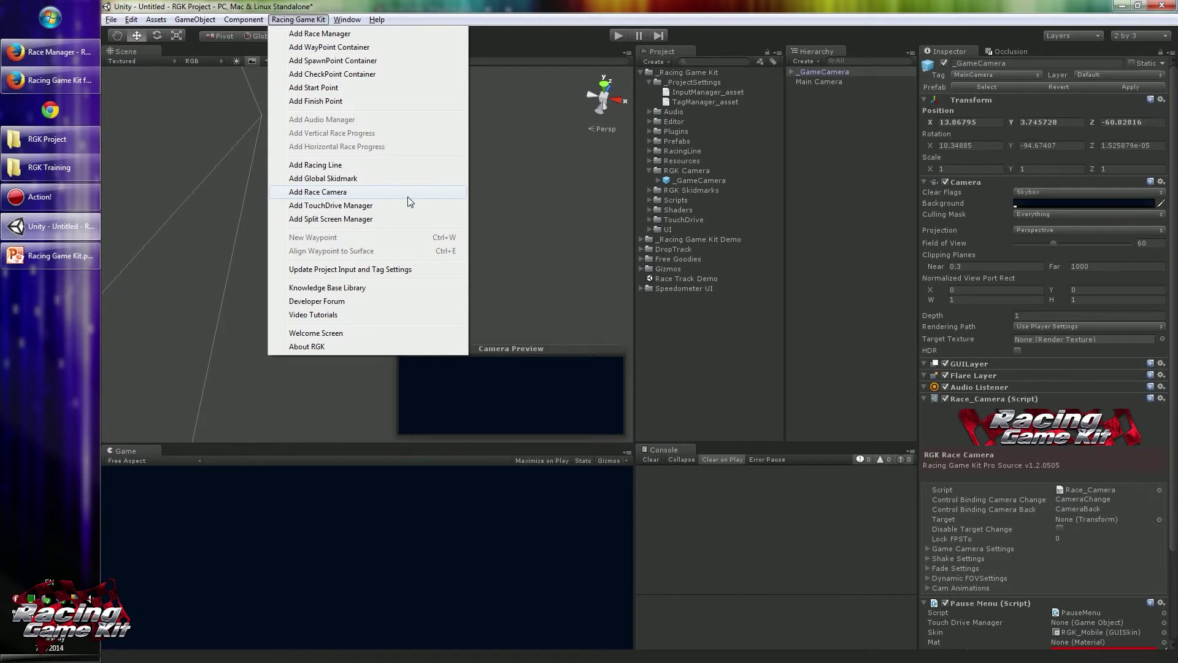
click(376, 205)
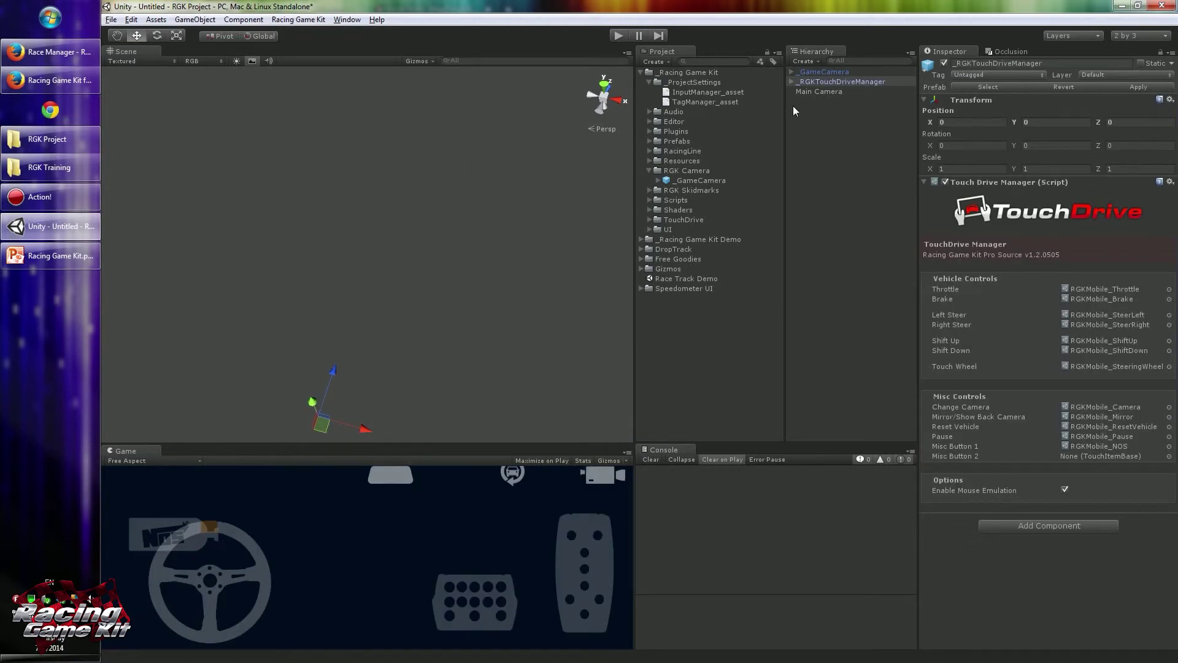
click(649, 219)
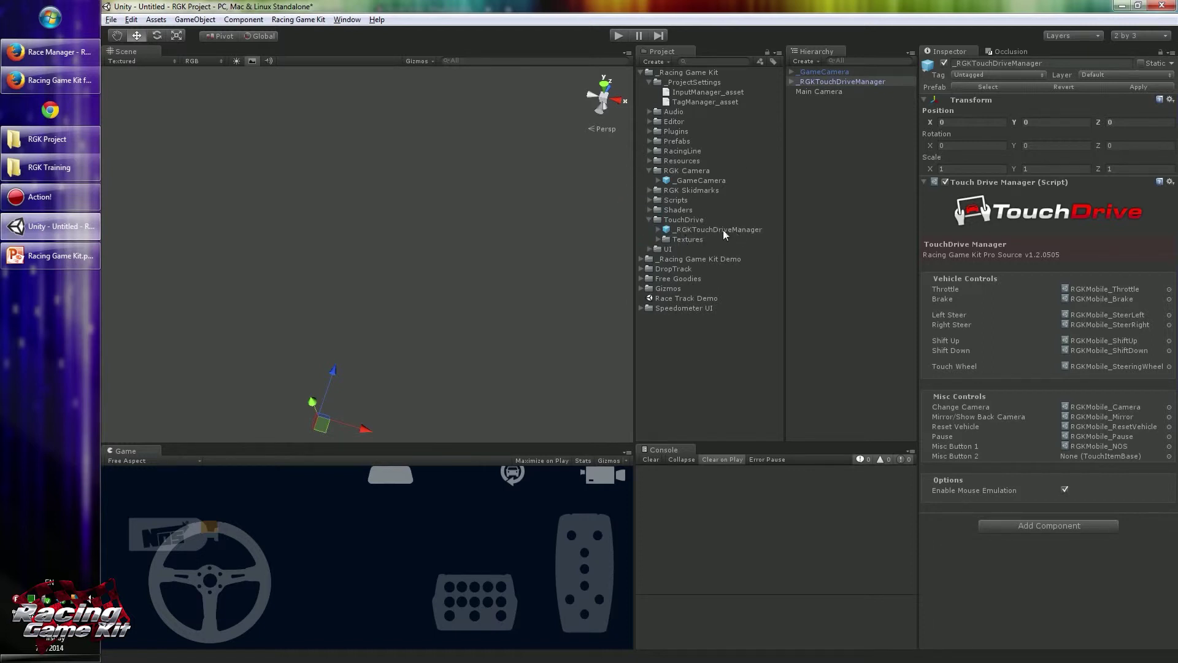
drag(722, 230, 844, 226)
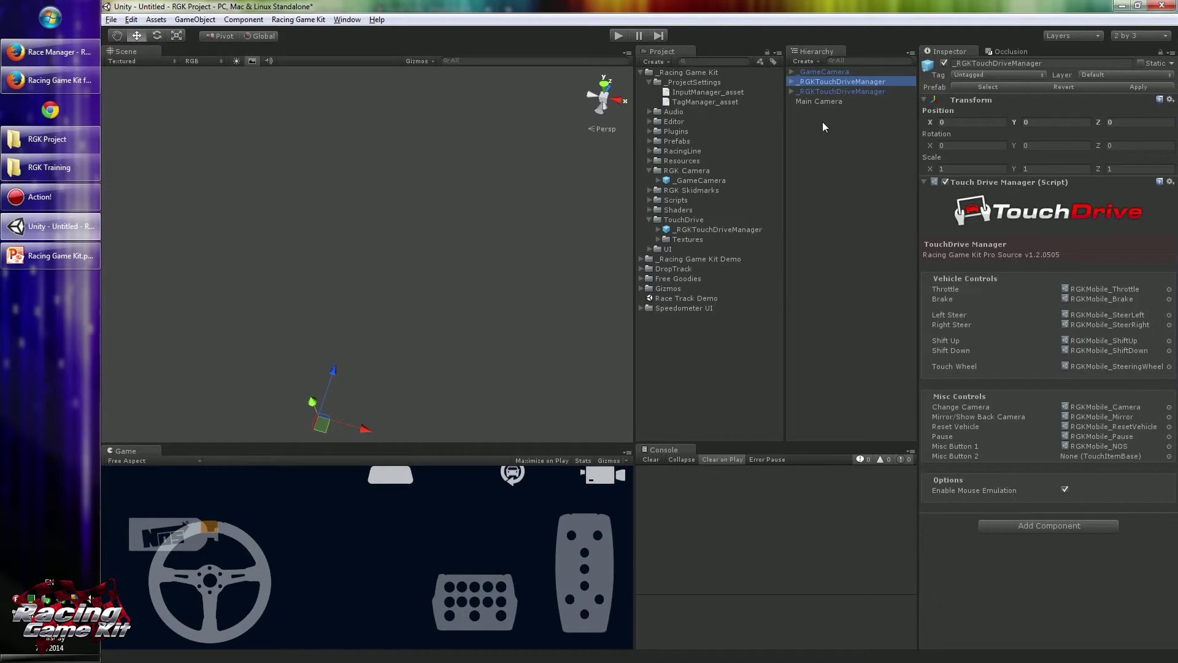
- Delete both _RGKTouchDriveManager objects and reopen the Racing Game Kit menu
ctrl+click(840, 92)
key(Delete)
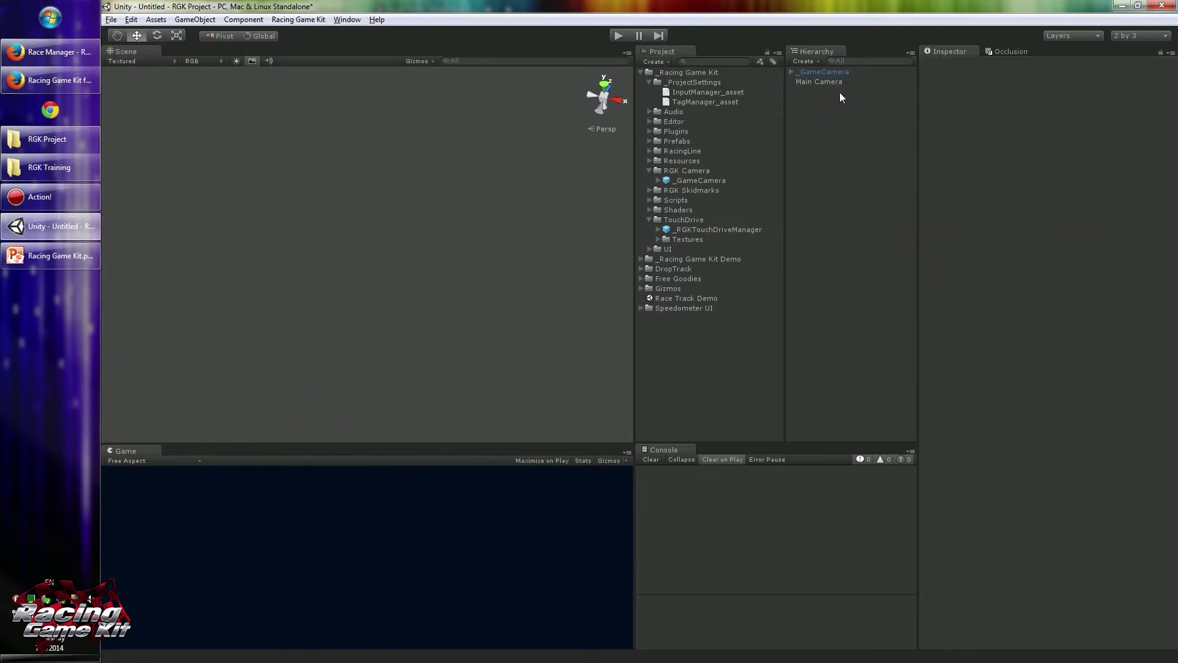
click(298, 20)
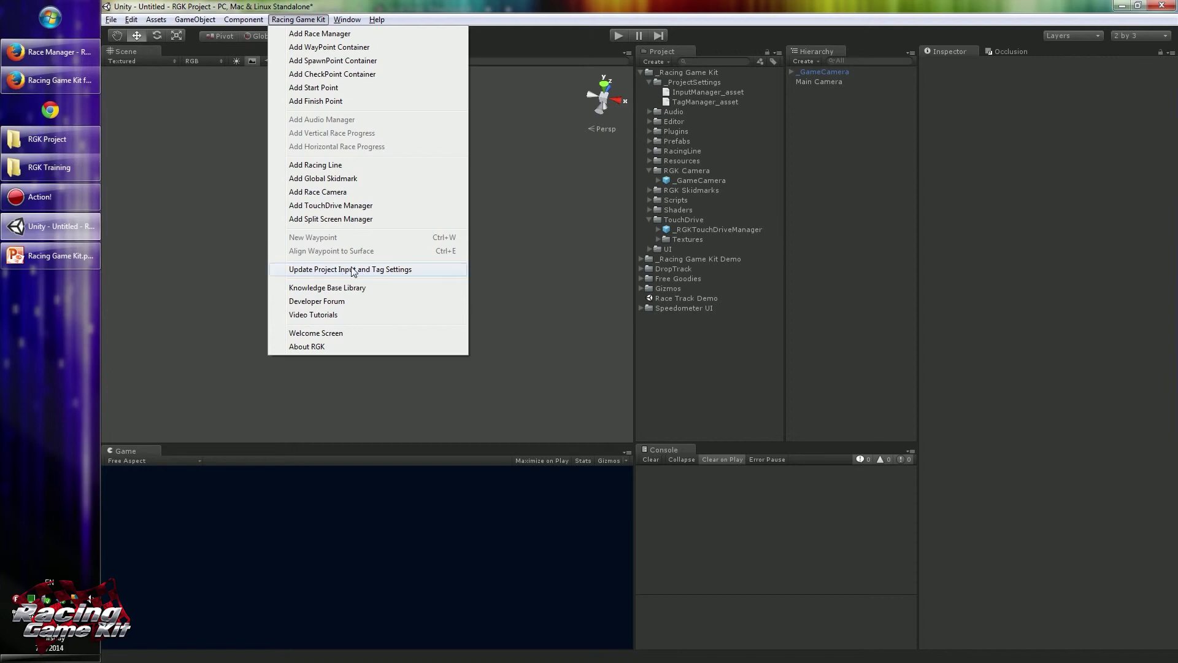
- Run Update Project Input and Tag Settings, accept the overwrite confirmation, and reopen the Racing Game Kit menu
click(319, 272)
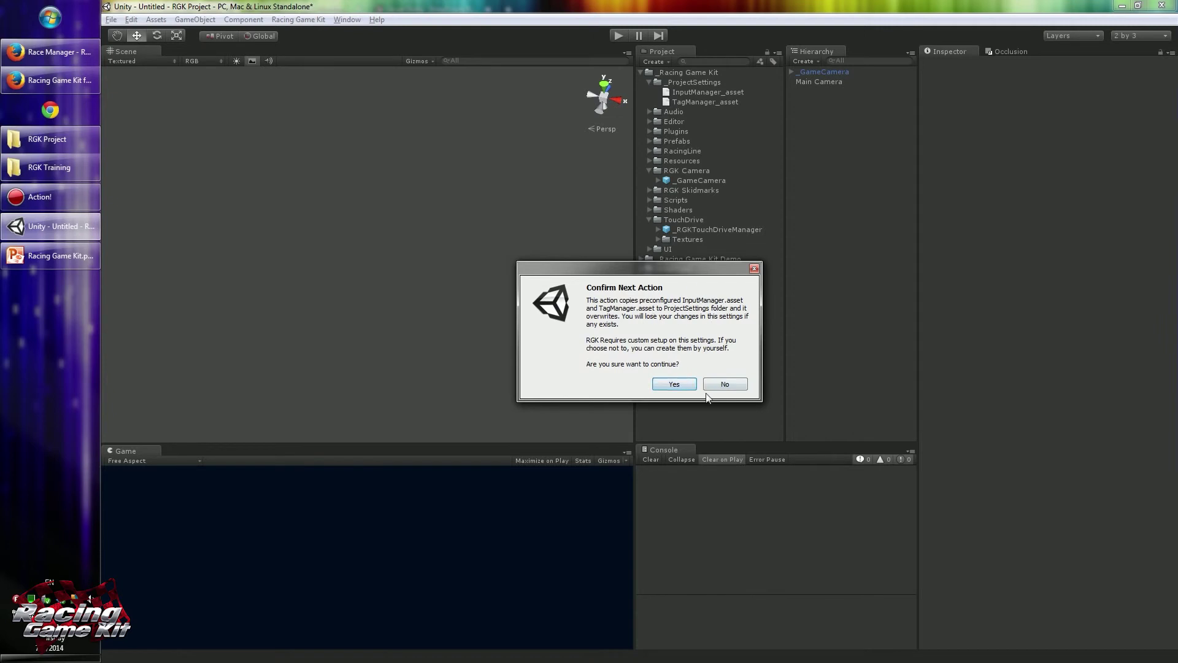
click(724, 385)
click(304, 19)
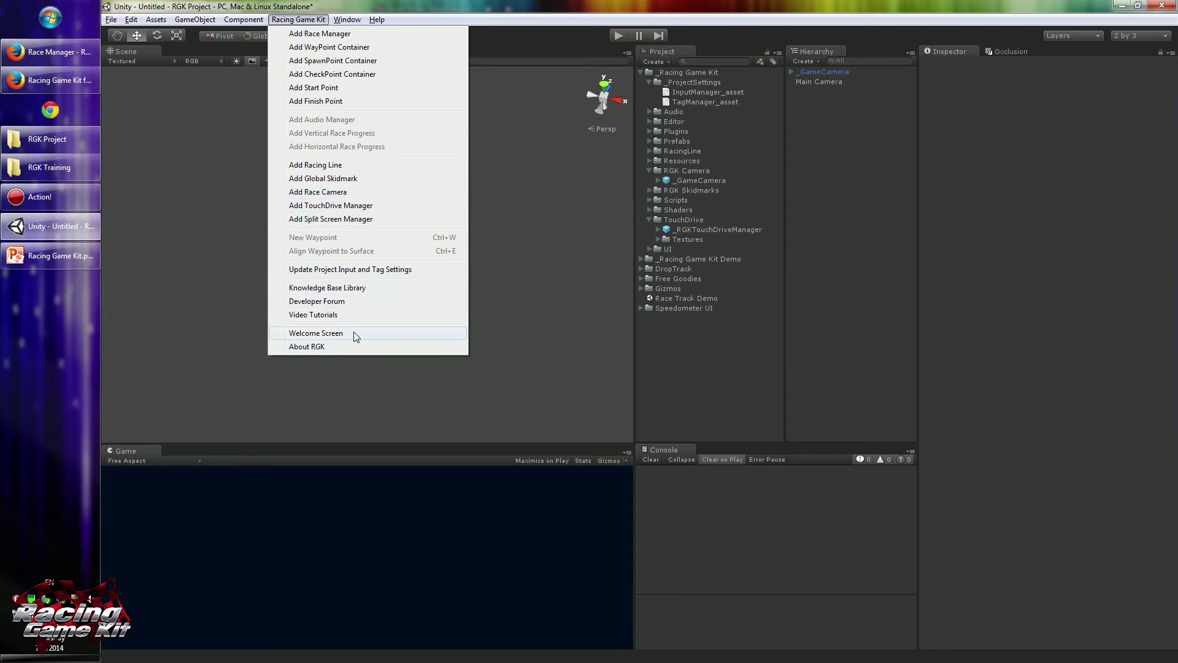
- Browse the Welcome Screen's Welcome, Read Me and 1.2.0505 Release Notes pages, then close it
click(335, 334)
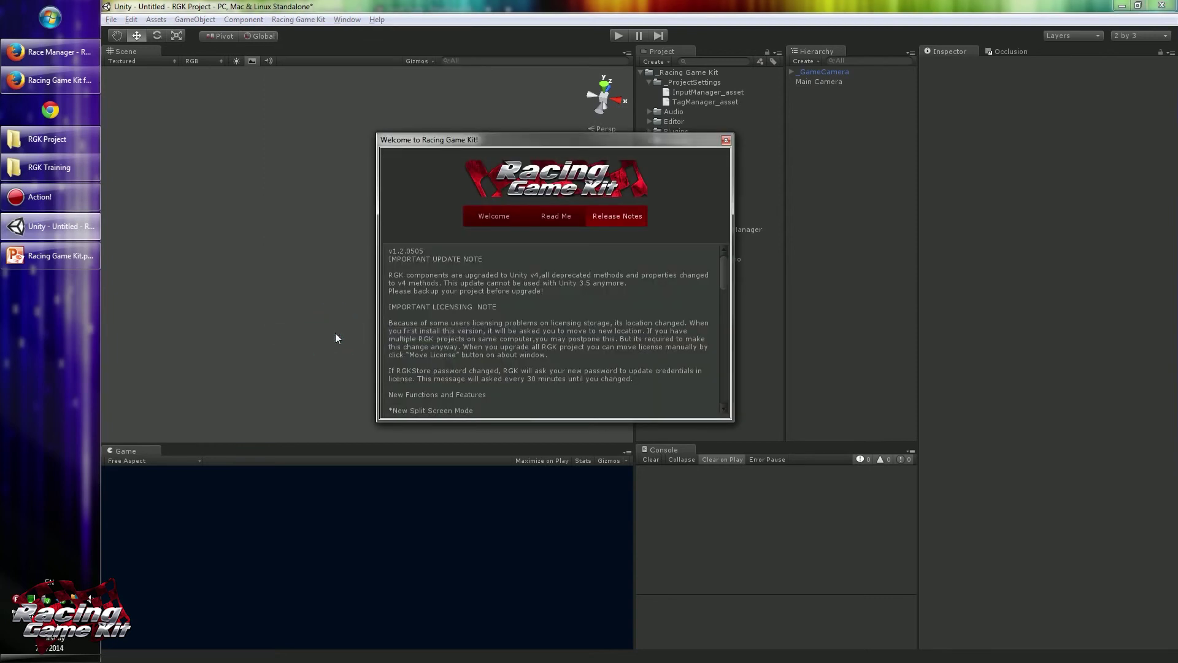
click(485, 215)
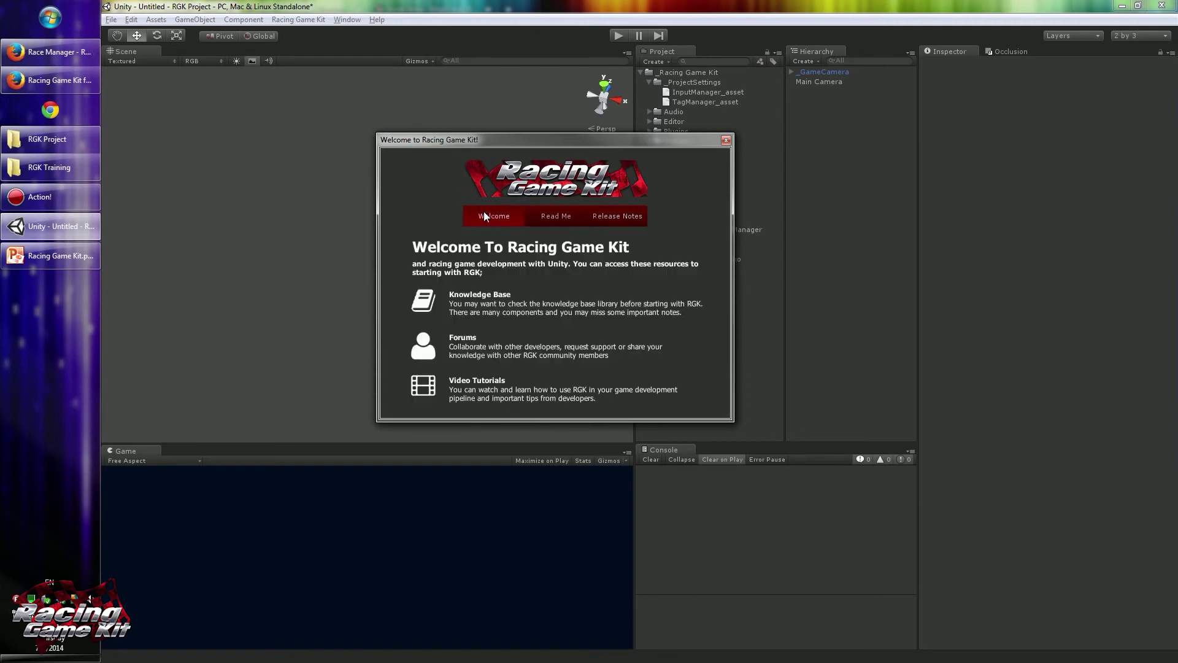
click(542, 228)
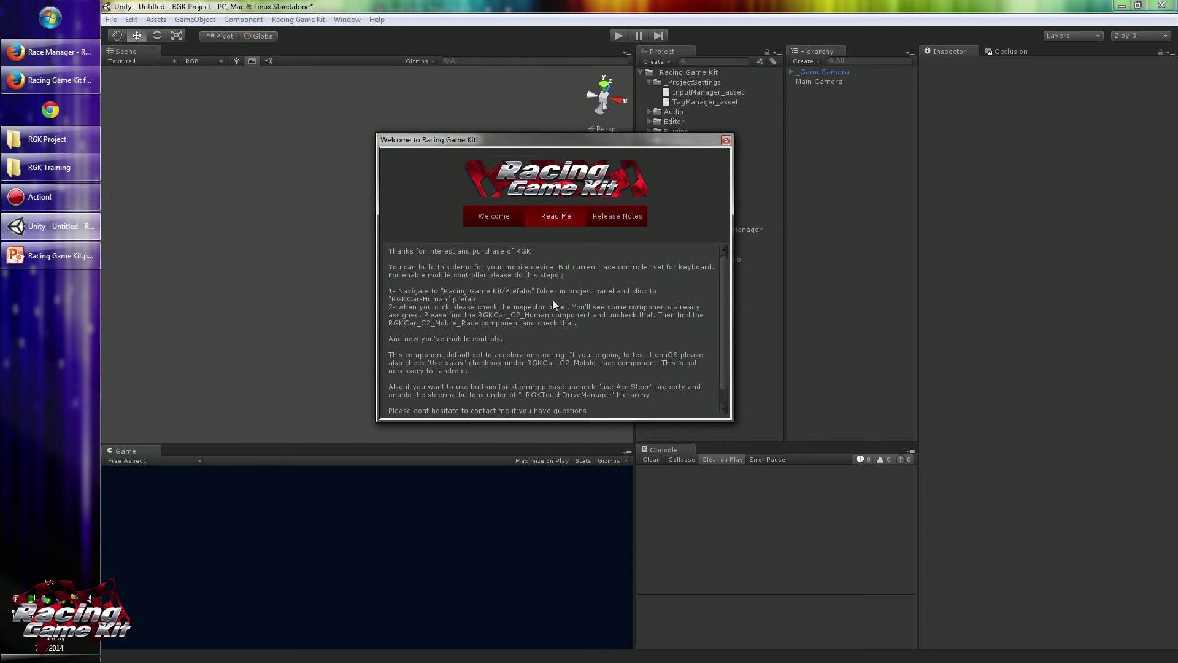
scroll(509, 307, down, 1)
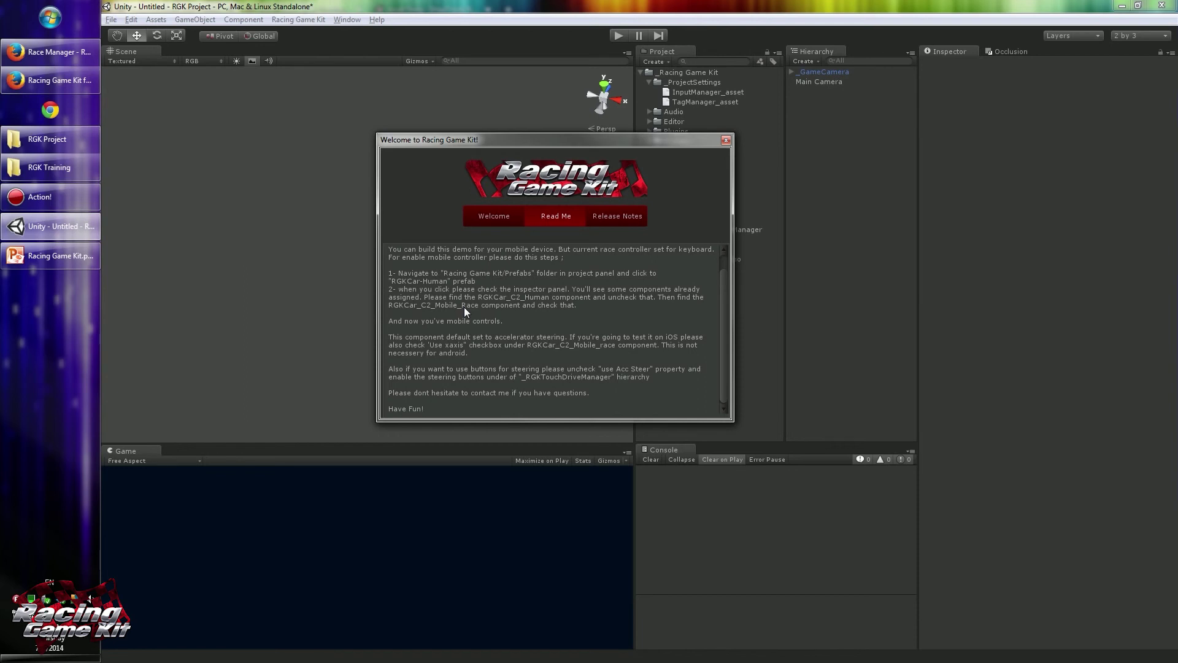
scroll(494, 329, up, 1)
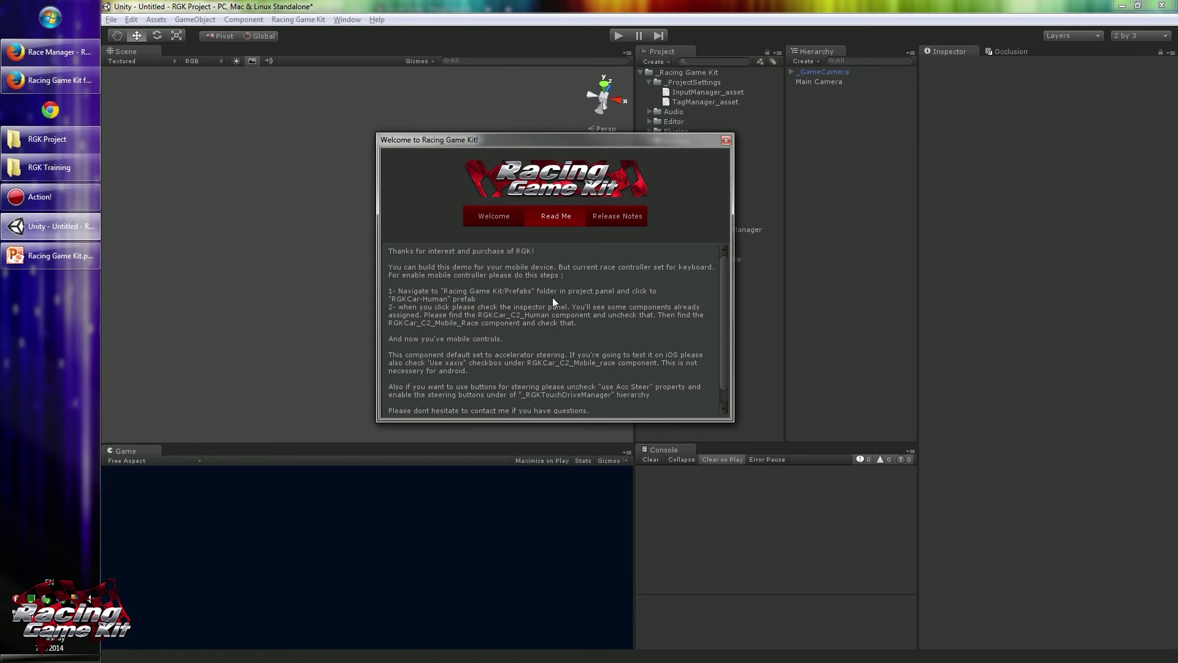
click(617, 218)
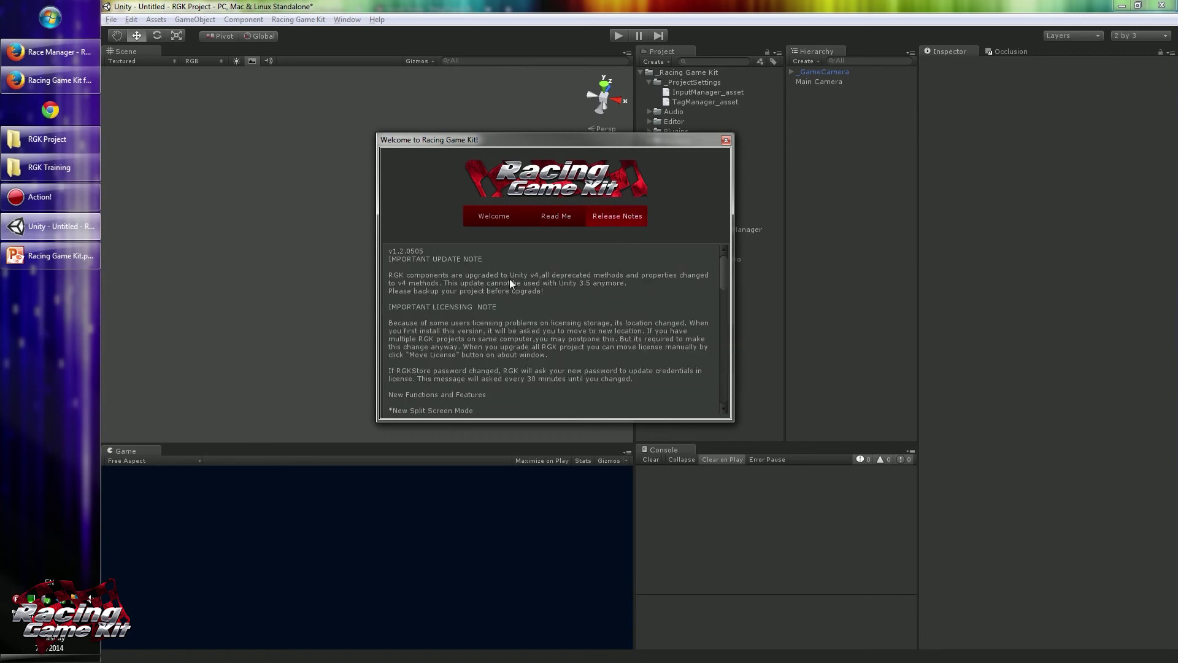
drag(725, 263, 703, 252)
click(509, 217)
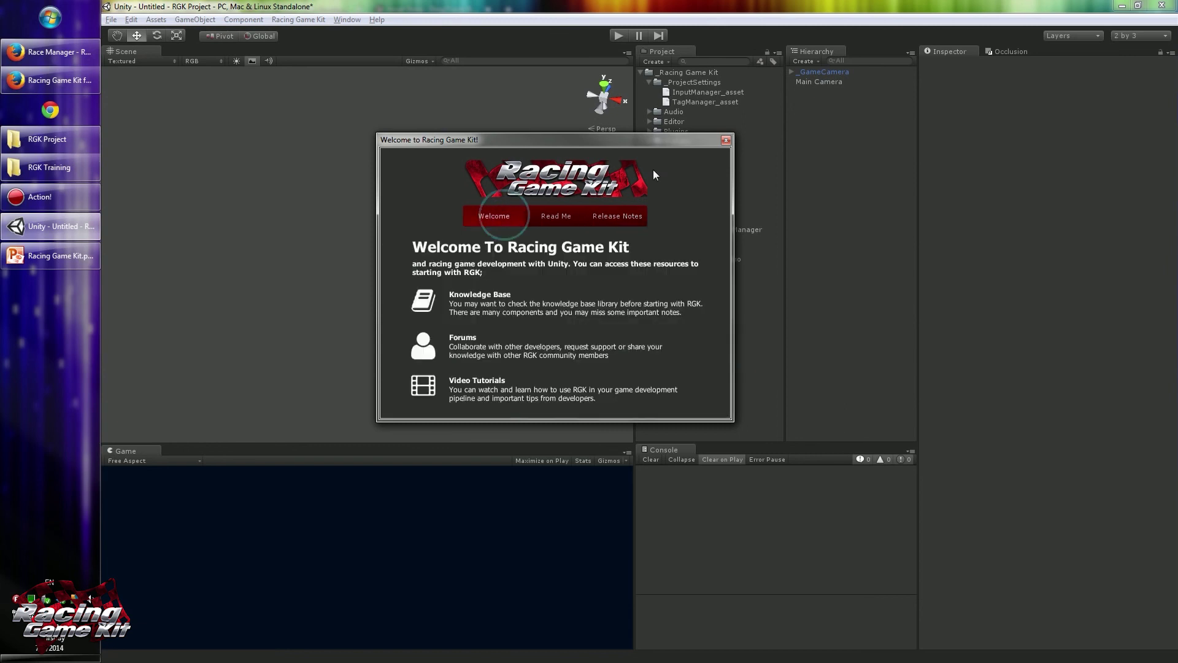
click(726, 140)
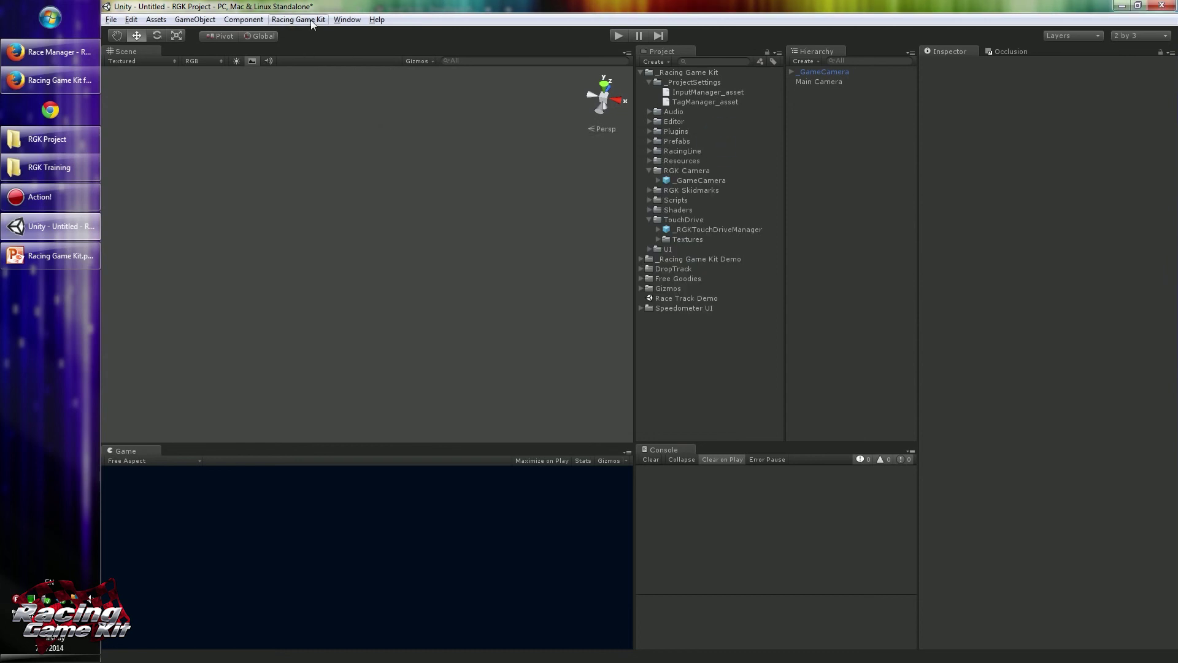